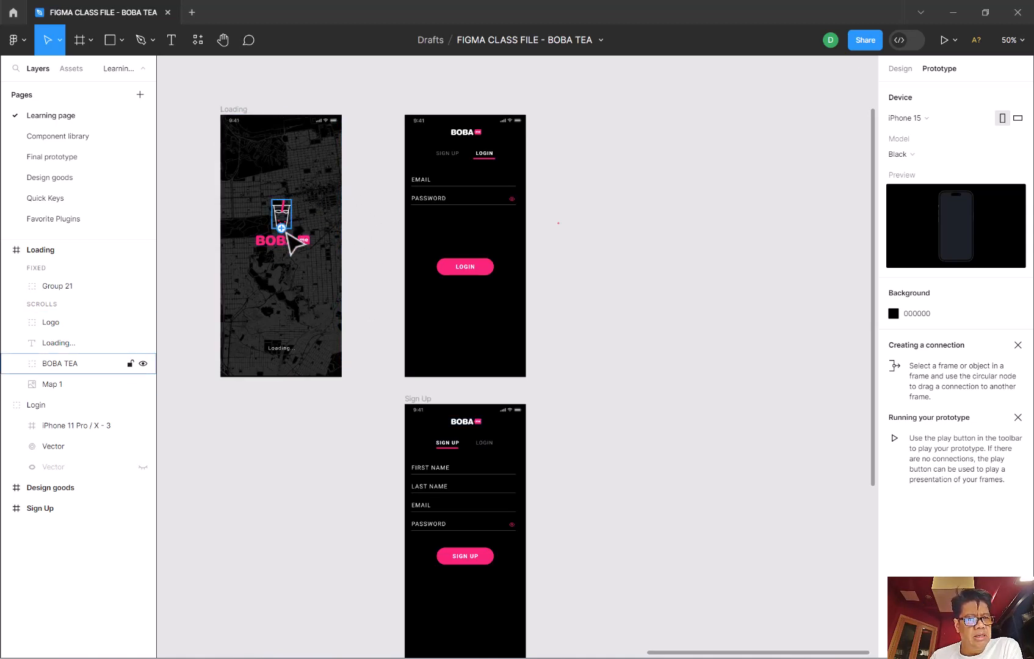
Step: Examine the Loading, Login and Sign Up frames and their layers on the Learning page
{"action": "left_click", "coordinate": [44, 250]}
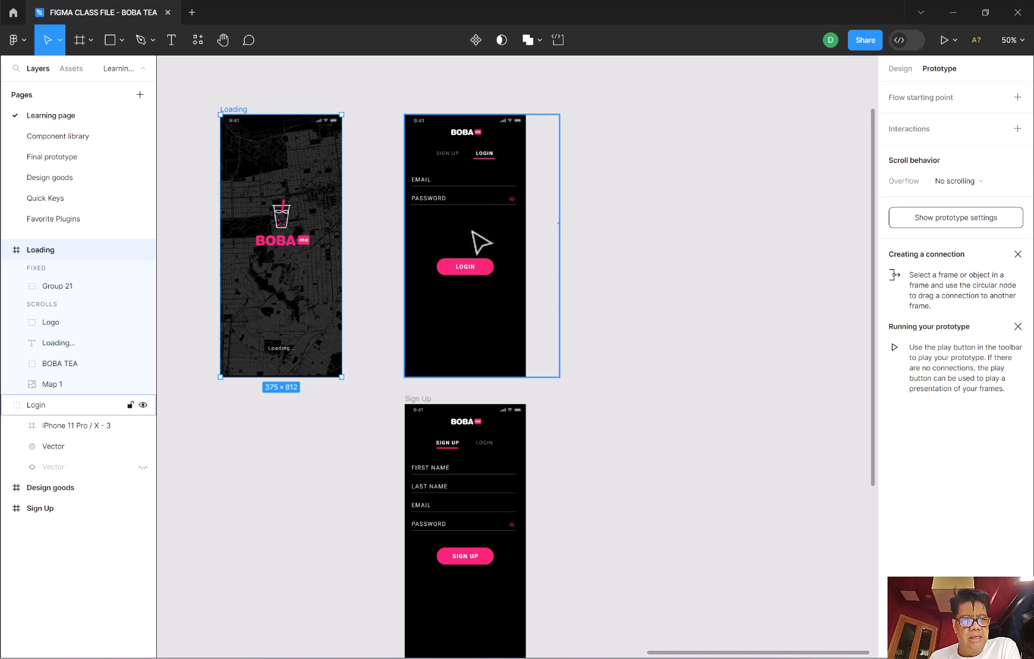
{"action": "left_click", "coordinate": [437, 137]}
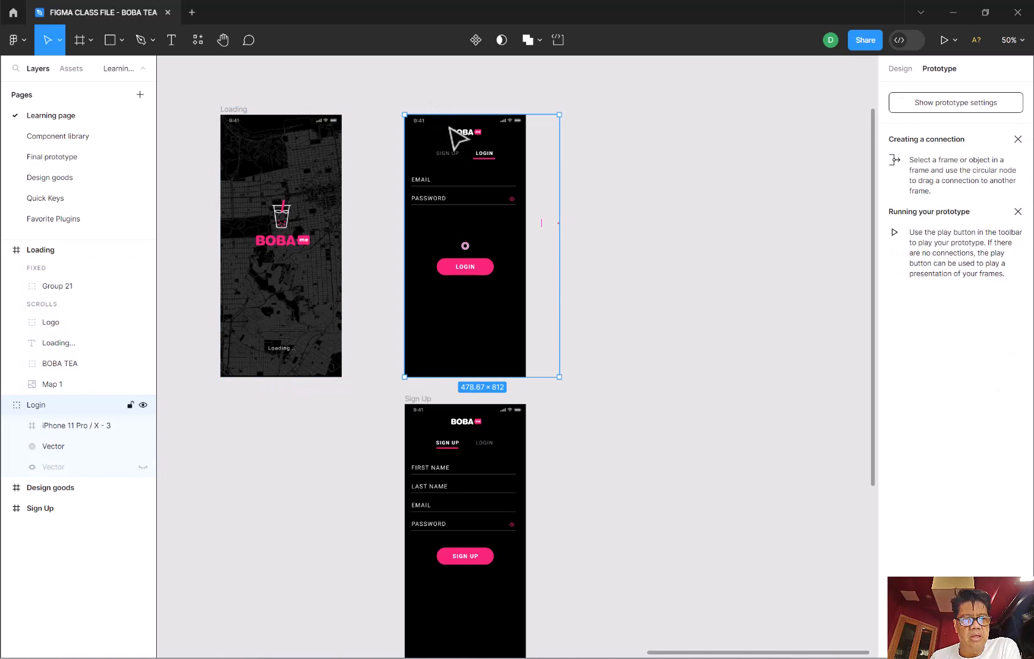
{"action": "key", "text": "Escape"}
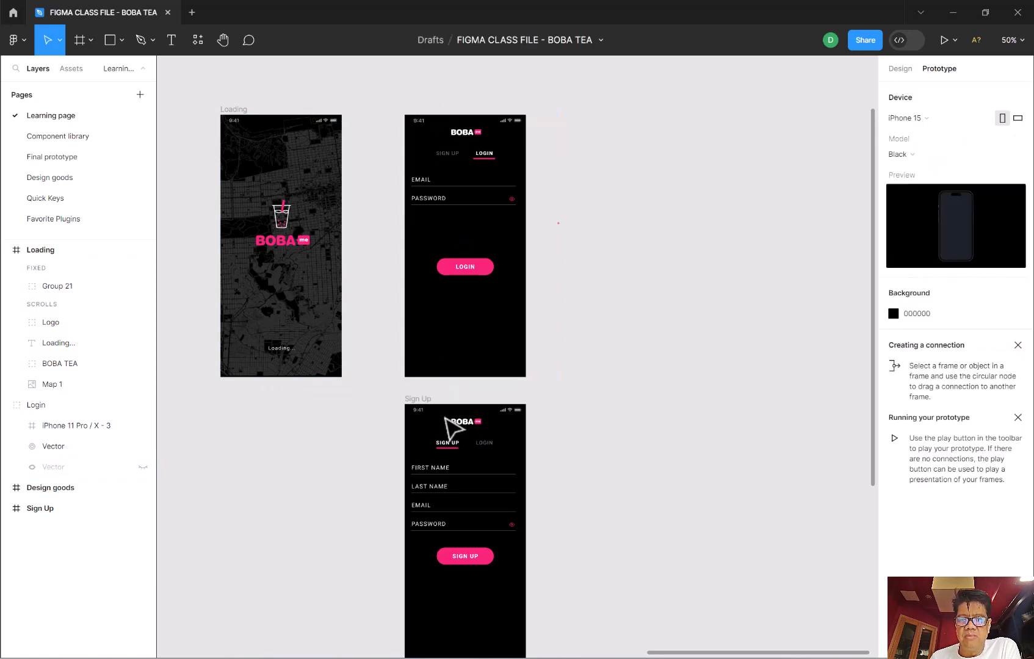
{"action": "left_click", "coordinate": [447, 129]}
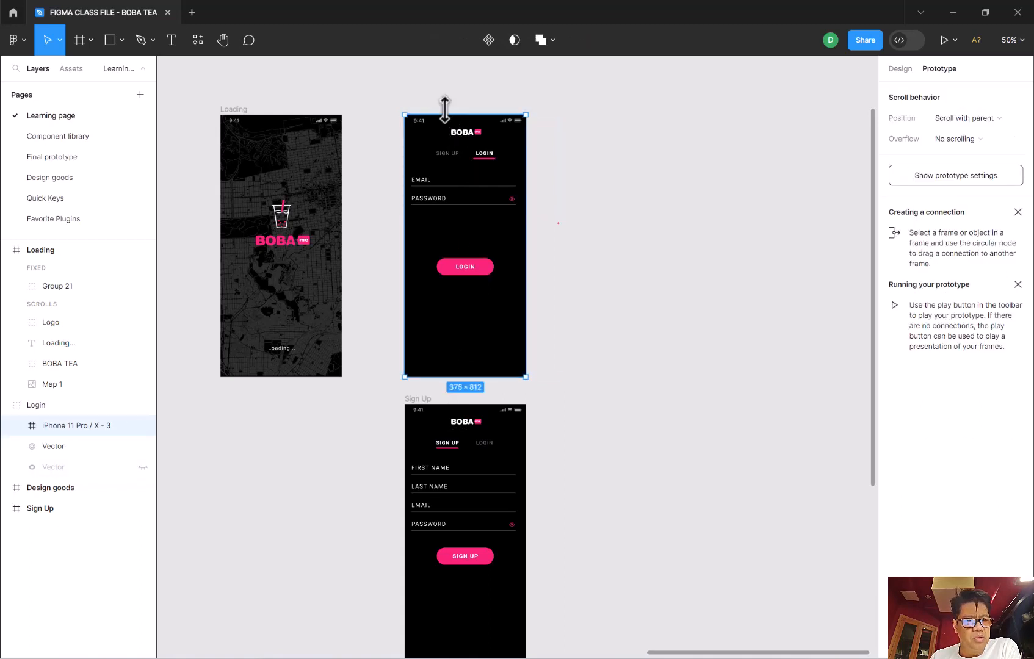
{"action": "left_click", "coordinate": [110, 404]}
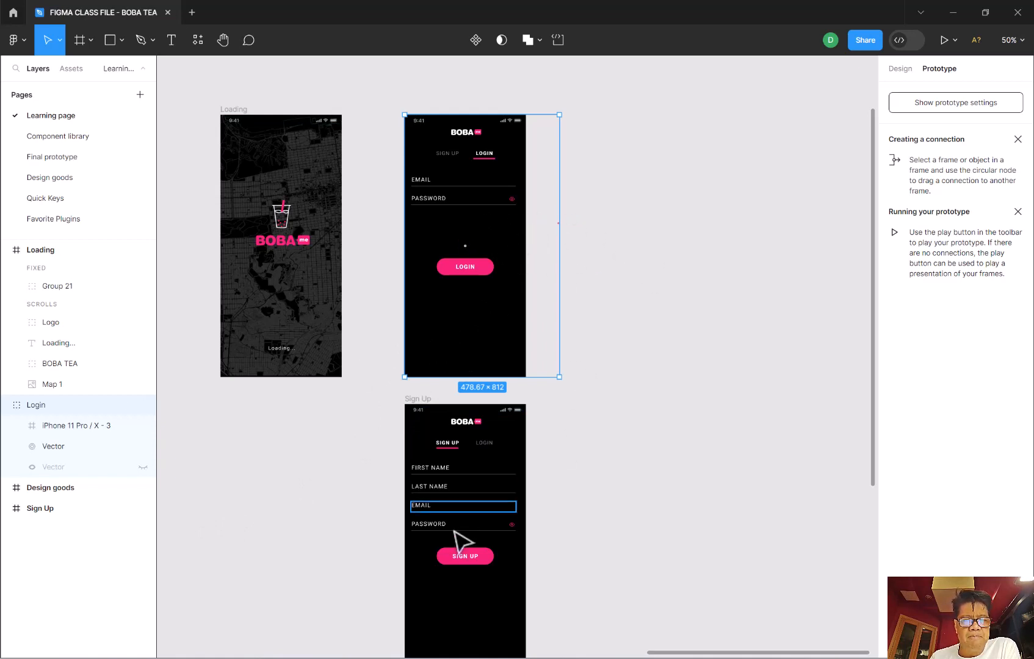
{"action": "key", "text": "Escape"}
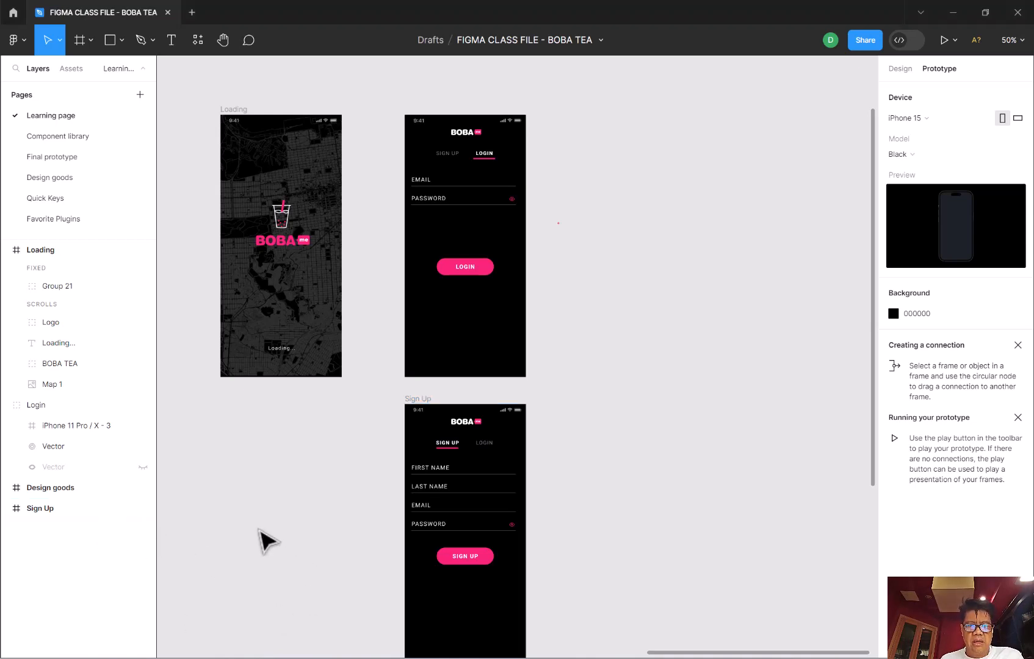
{"action": "key", "text": "minus"}
{"action": "key", "text": "minus"}
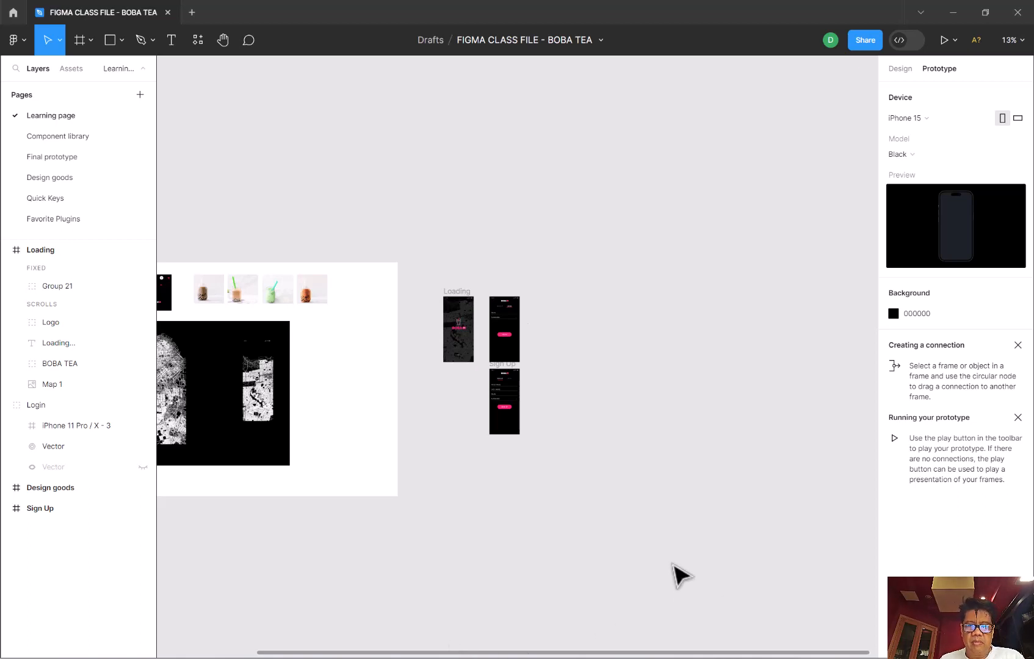
{"action": "key", "text": "ctrl+equal"}
{"action": "key", "text": "ctrl+equal"}
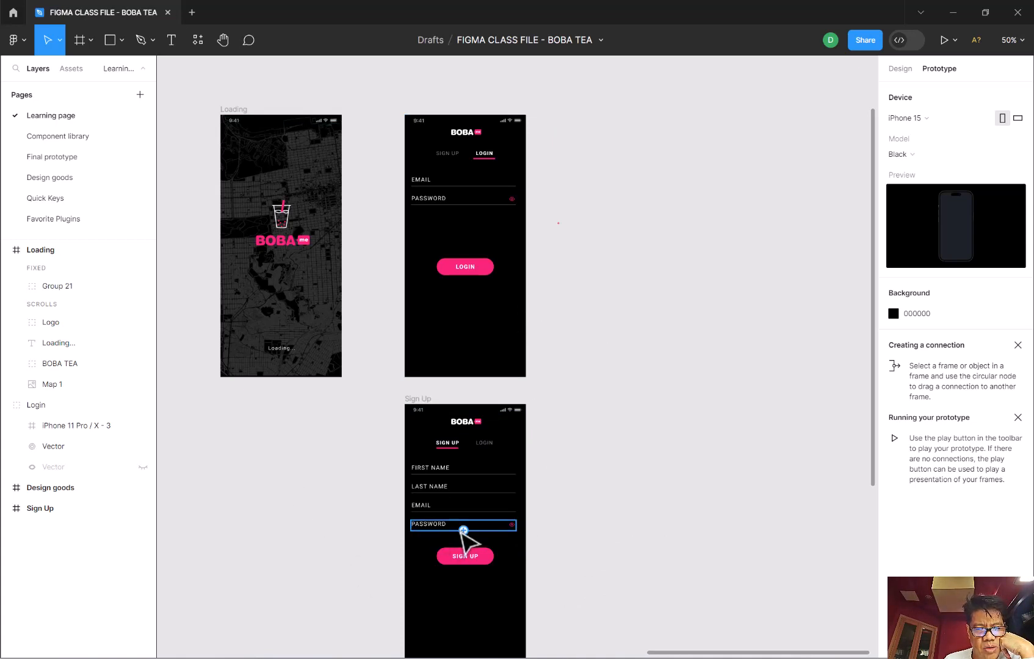
{"action": "left_click", "coordinate": [462, 533]}
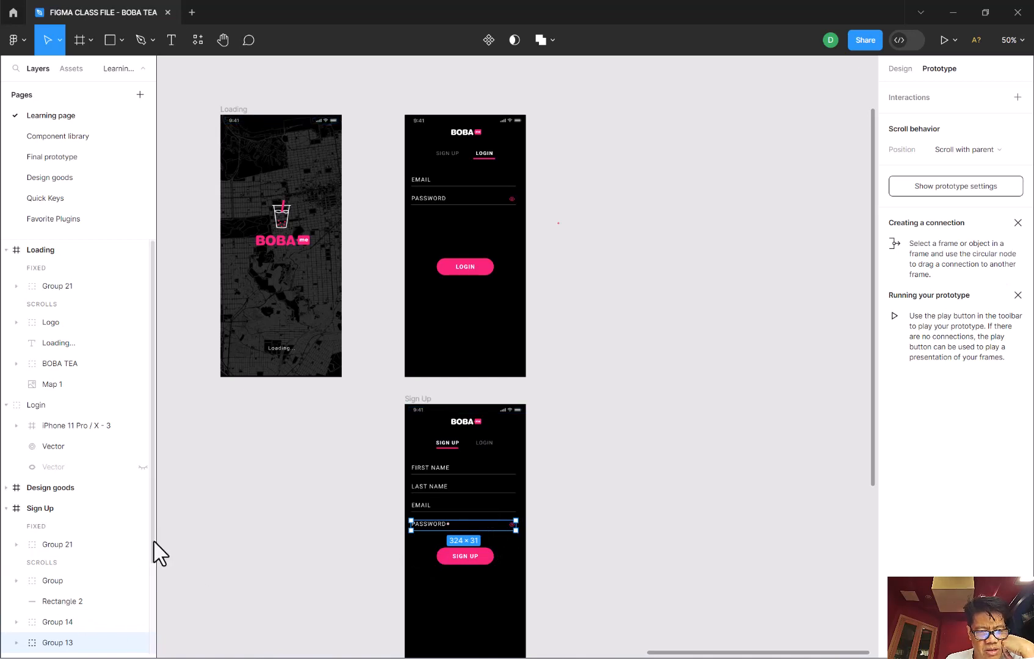
{"action": "left_click_drag", "start_coordinate": [154, 543], "coordinate": [152, 617]}
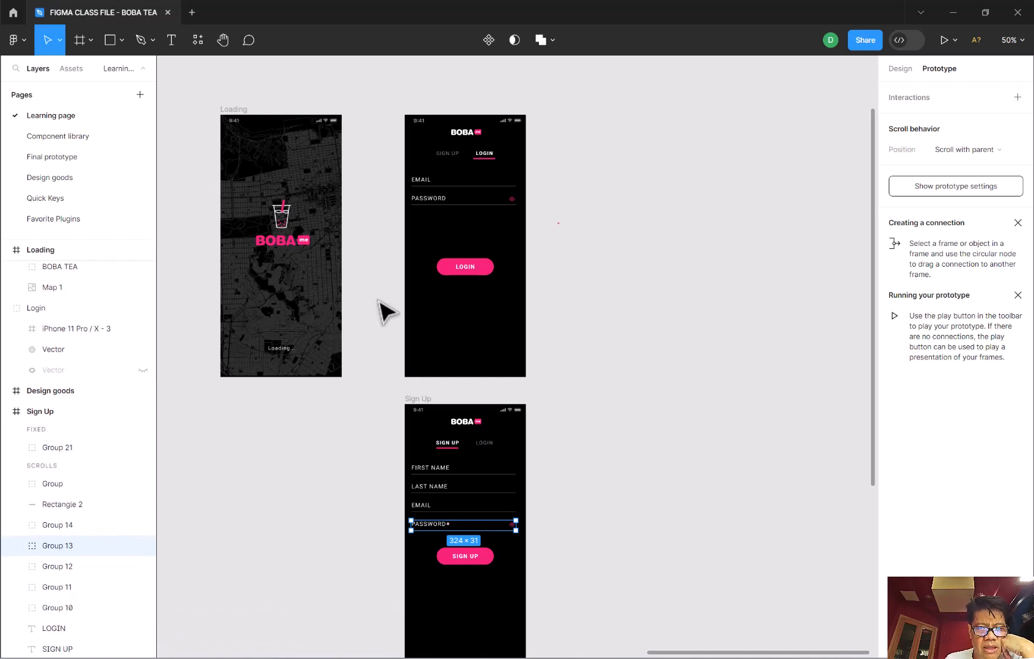
{"action": "left_click", "coordinate": [450, 212]}
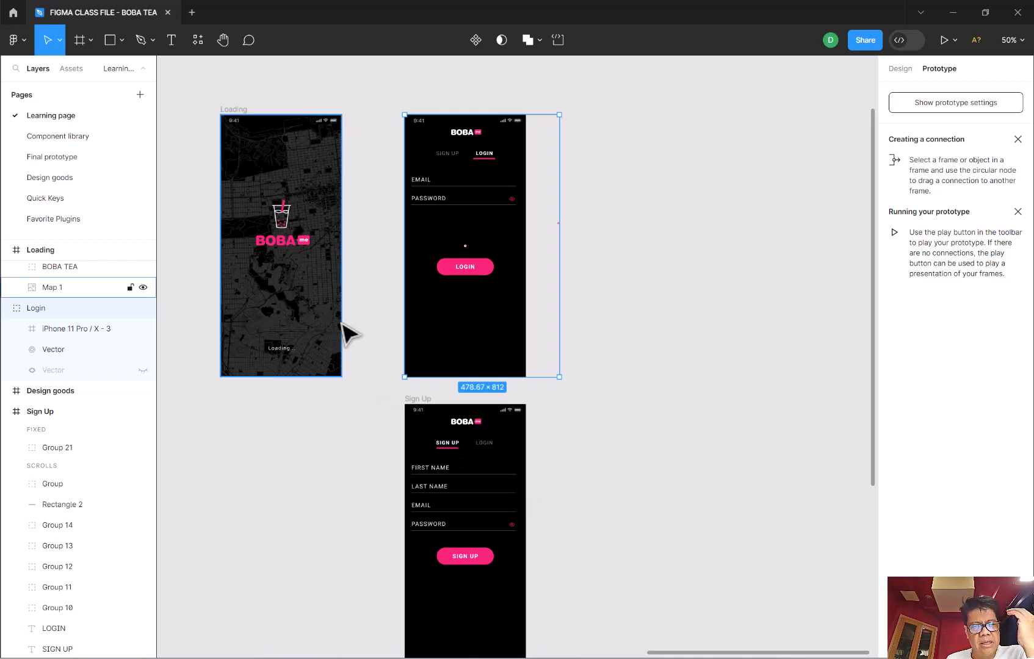
{"action": "left_click", "coordinate": [296, 268]}
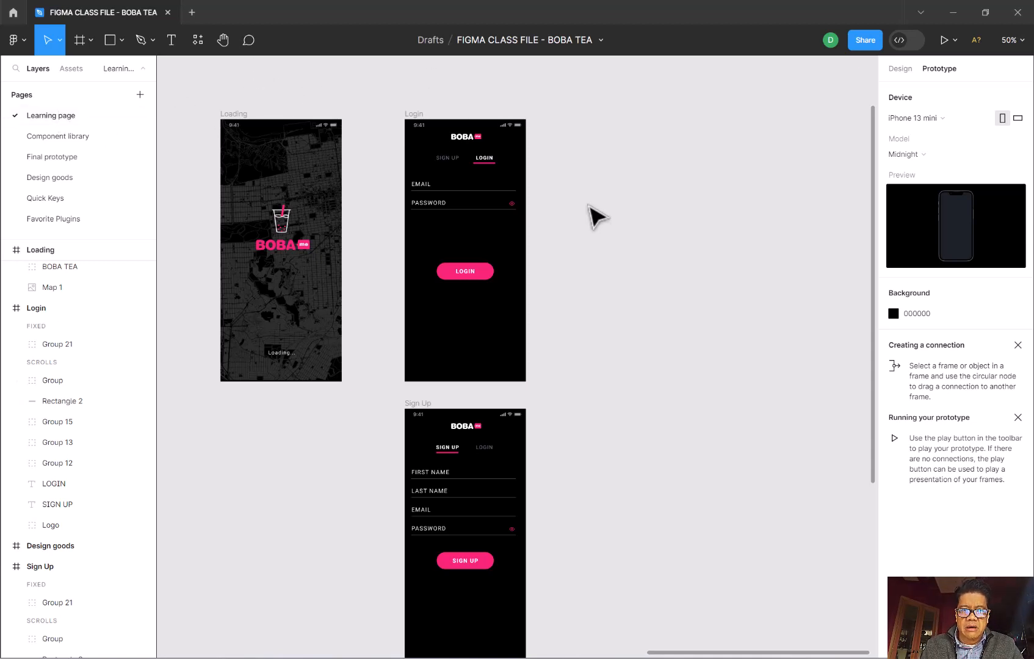
{"action": "key", "text": "ctrl+minus"}
{"action": "key", "text": "ctrl+minus"}
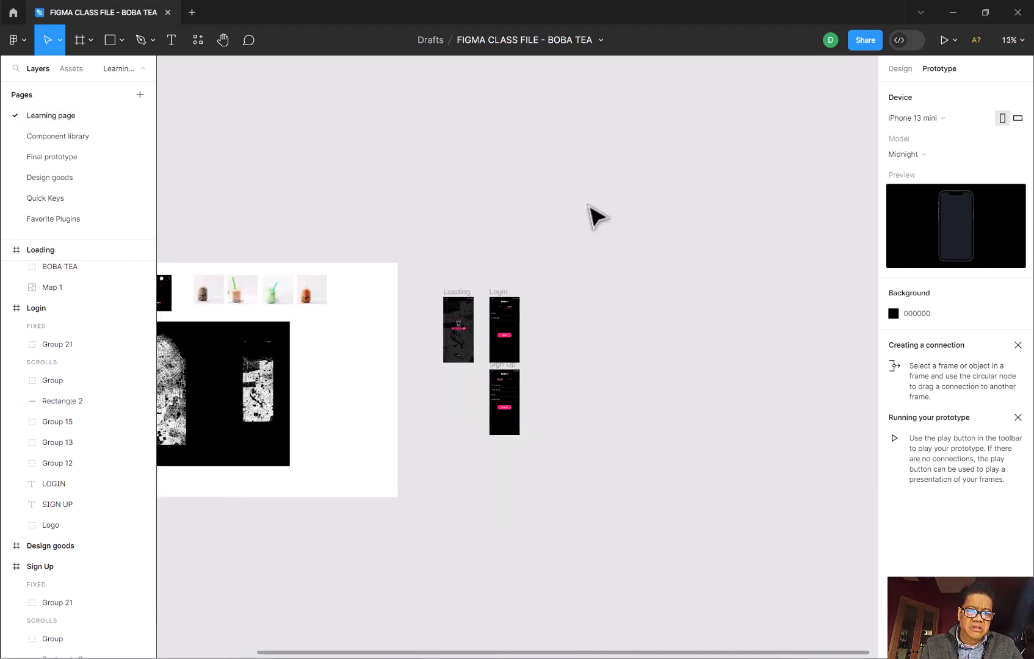
{"action": "key", "text": "ctrl+plus"}
{"action": "key", "text": "ctrl+plus"}
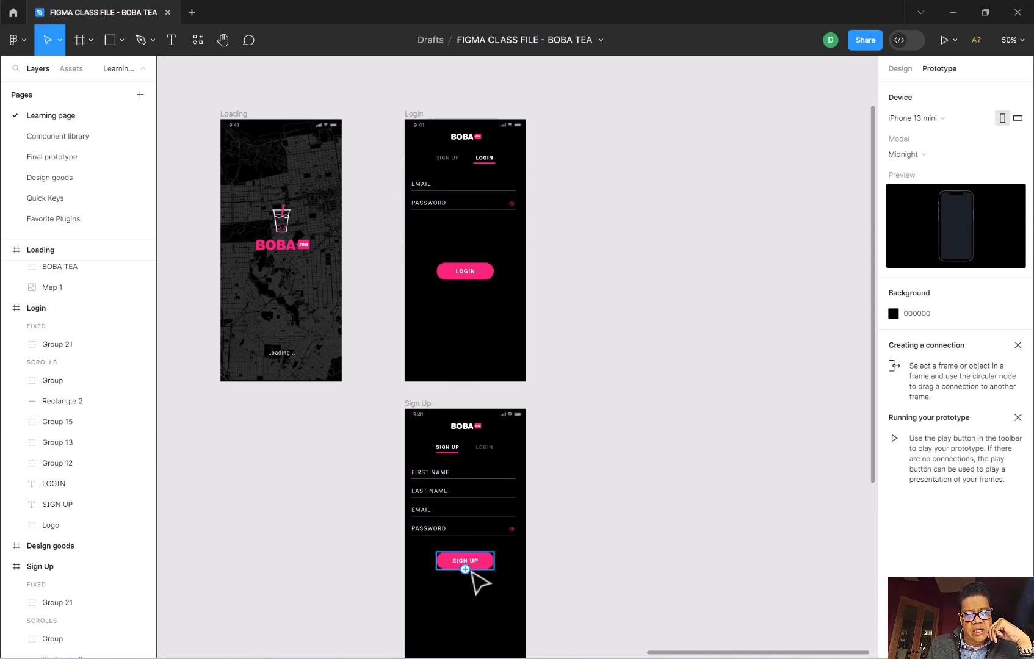
Step: Review the device presets and their screen sizes available for the prototype
{"action": "mouse_move", "coordinate": [488, 564]}
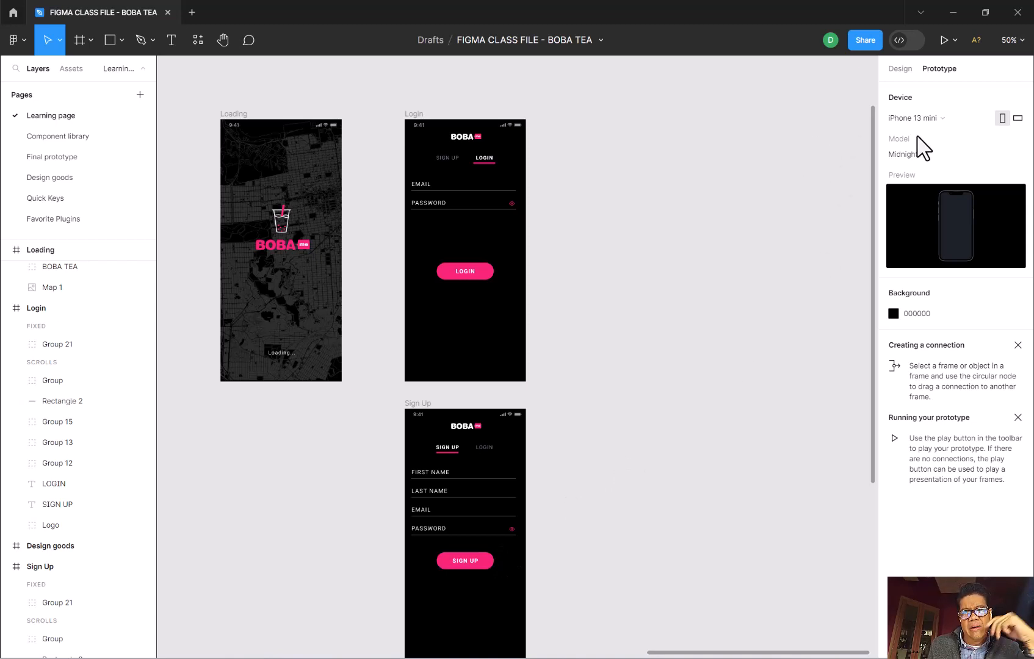
{"action": "left_click", "coordinate": [979, 118]}
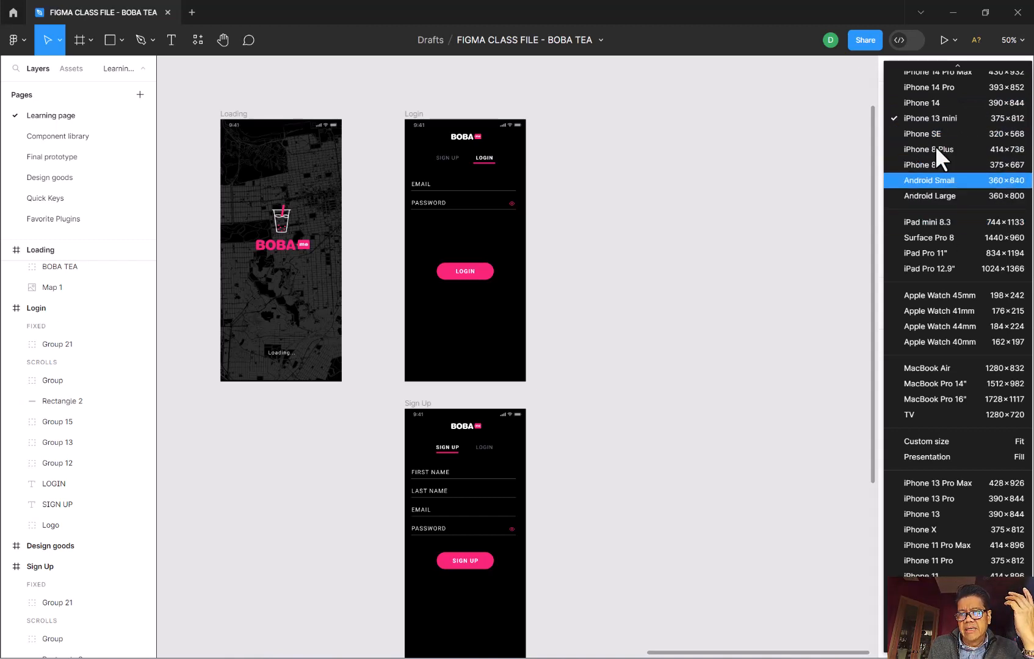
{"action": "mouse_move", "coordinate": [959, 65]}
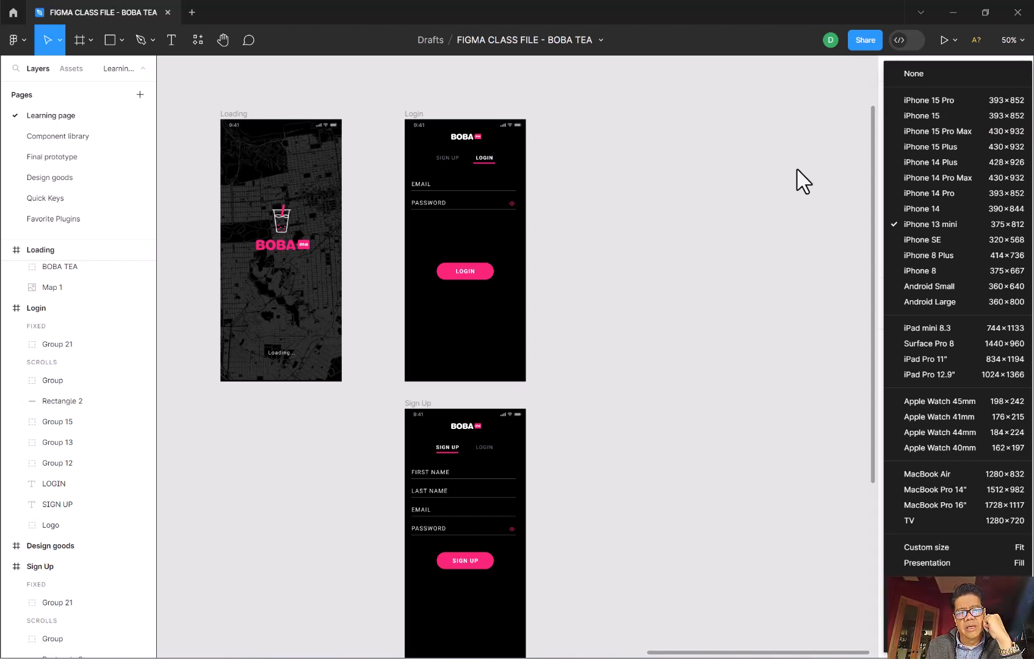
{"action": "left_click", "coordinate": [702, 271]}
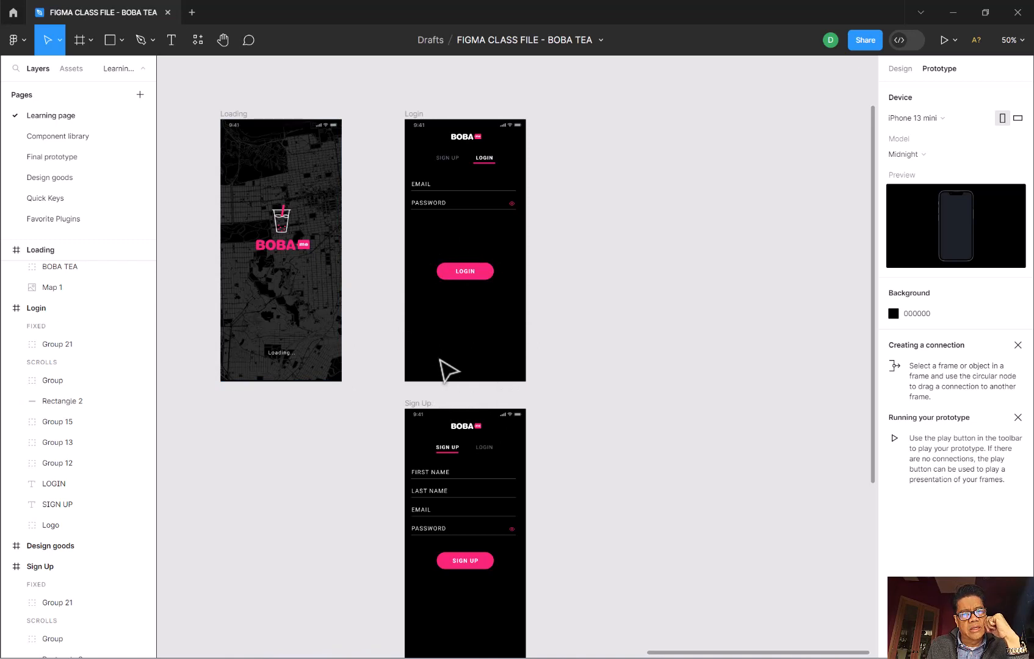
Step: Try to draw a prototype connection from the Loading frame to the Login frame
{"action": "left_click", "coordinate": [314, 314]}
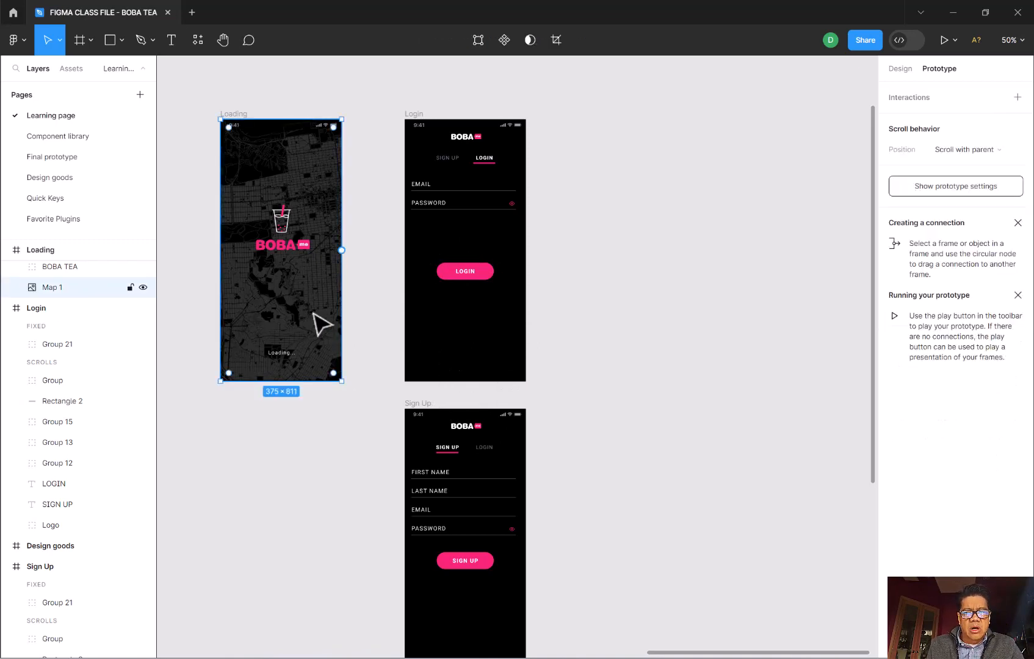
{"action": "left_click", "coordinate": [241, 116]}
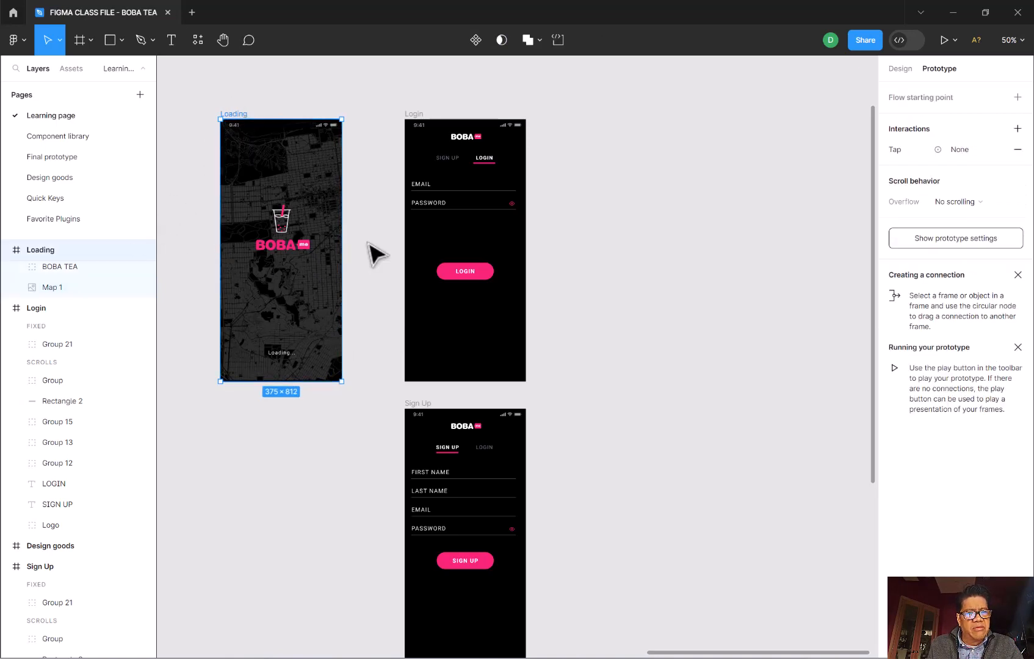
{"action": "mouse_move", "coordinate": [340, 255]}
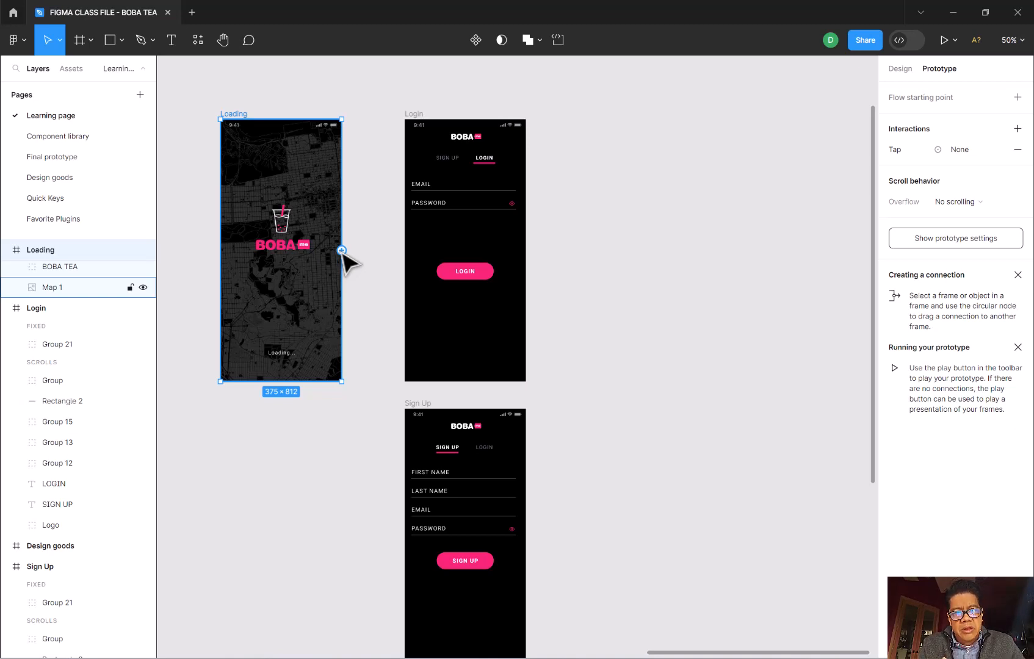
{"action": "left_click_drag", "start_coordinate": [343, 252], "coordinate": [406, 250]}
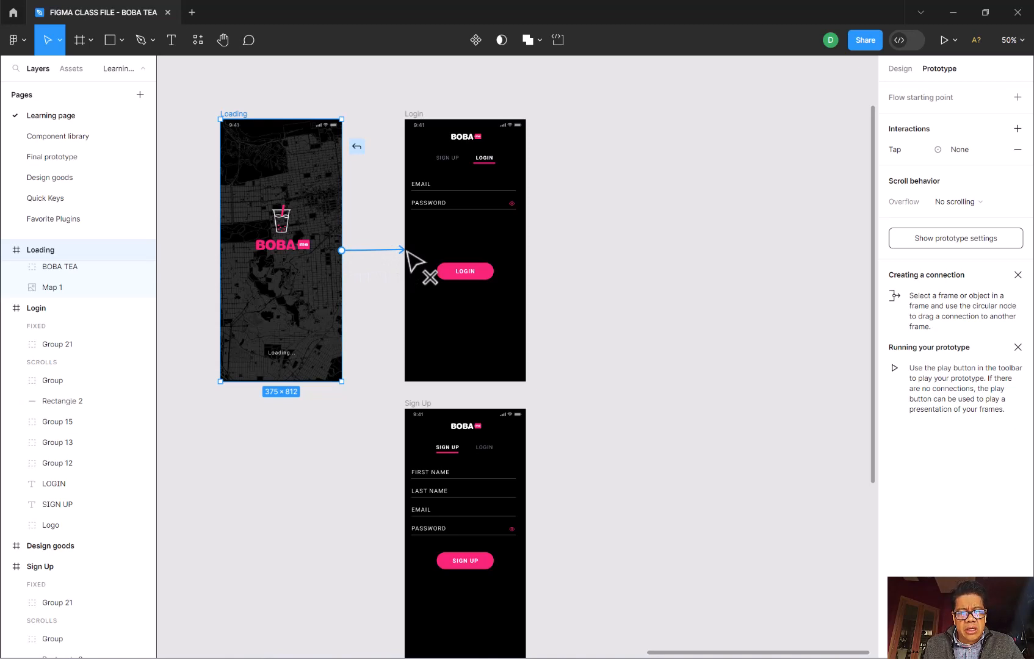
{"action": "left_click_drag", "start_coordinate": [407, 251], "coordinate": [407, 251]}
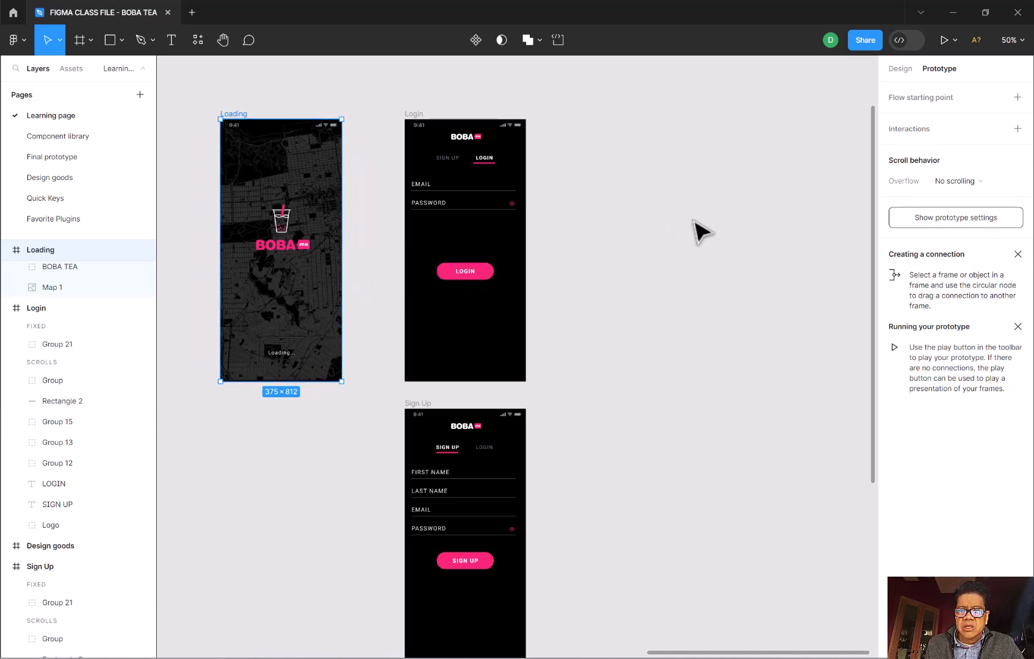
Step: Add an interaction to the Loading frame with the After delay trigger and a delay of 3000ms
{"action": "left_click", "coordinate": [318, 219]}
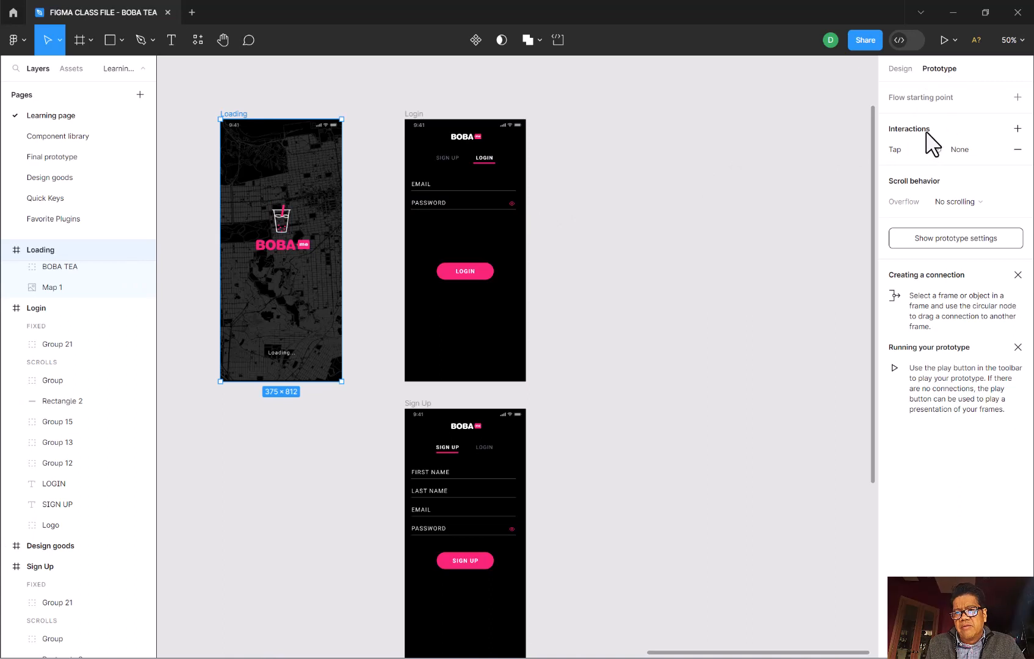
{"action": "left_click", "coordinate": [1018, 128]}
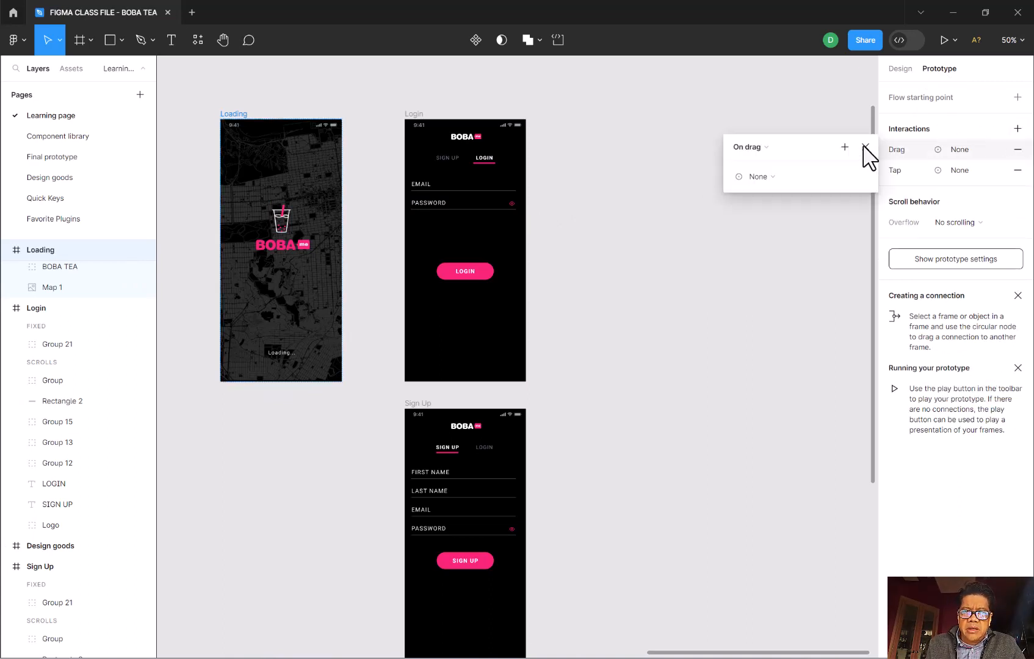
{"action": "left_click", "coordinate": [766, 149]}
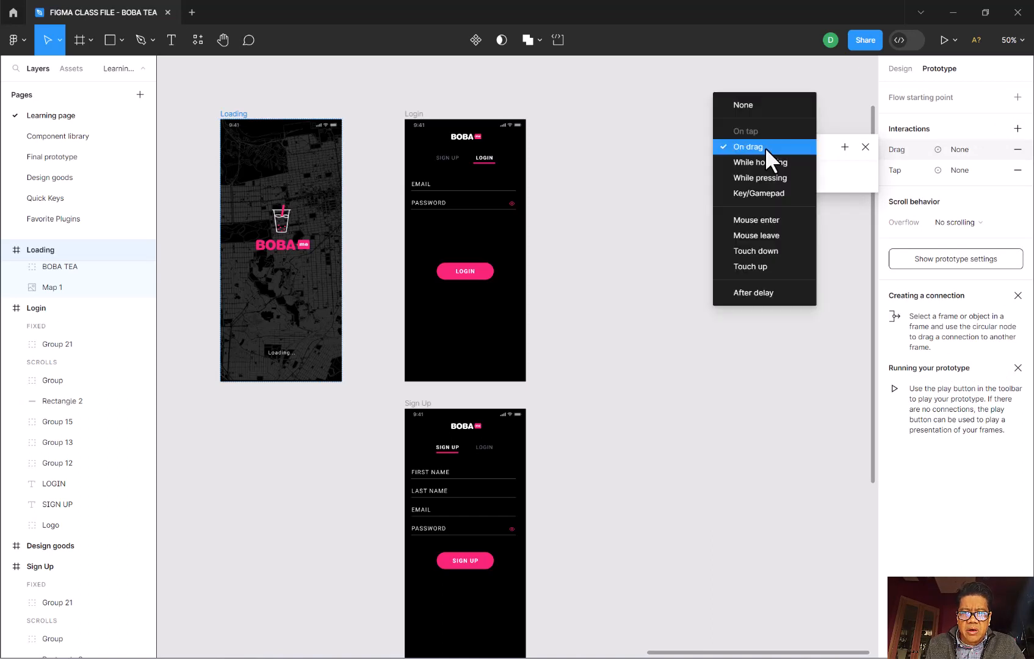
{"action": "left_click", "coordinate": [764, 293]}
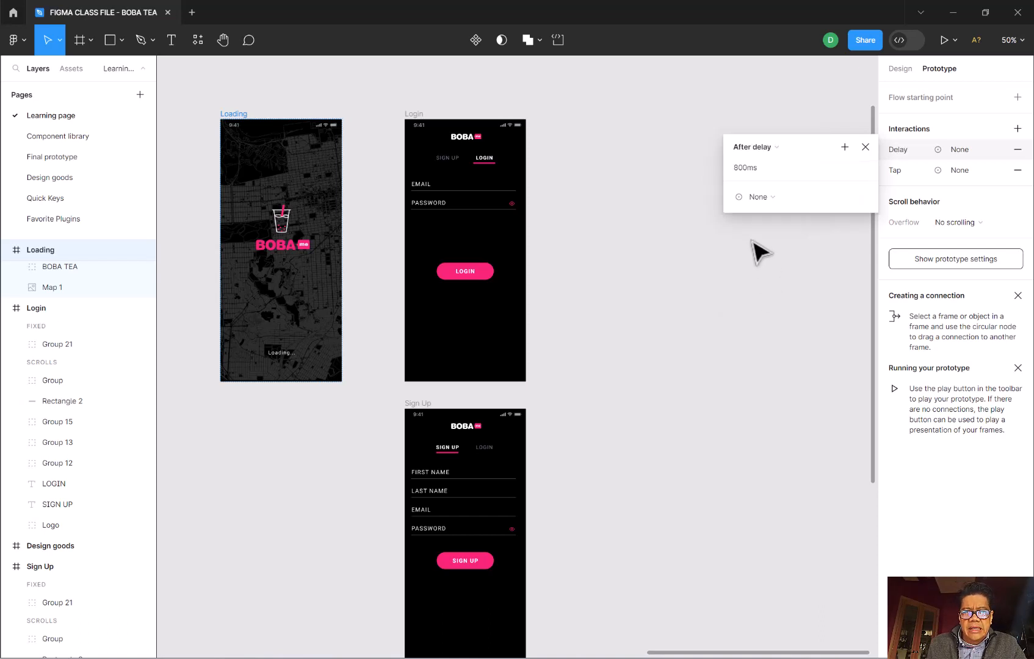
{"action": "left_click", "coordinate": [754, 182]}
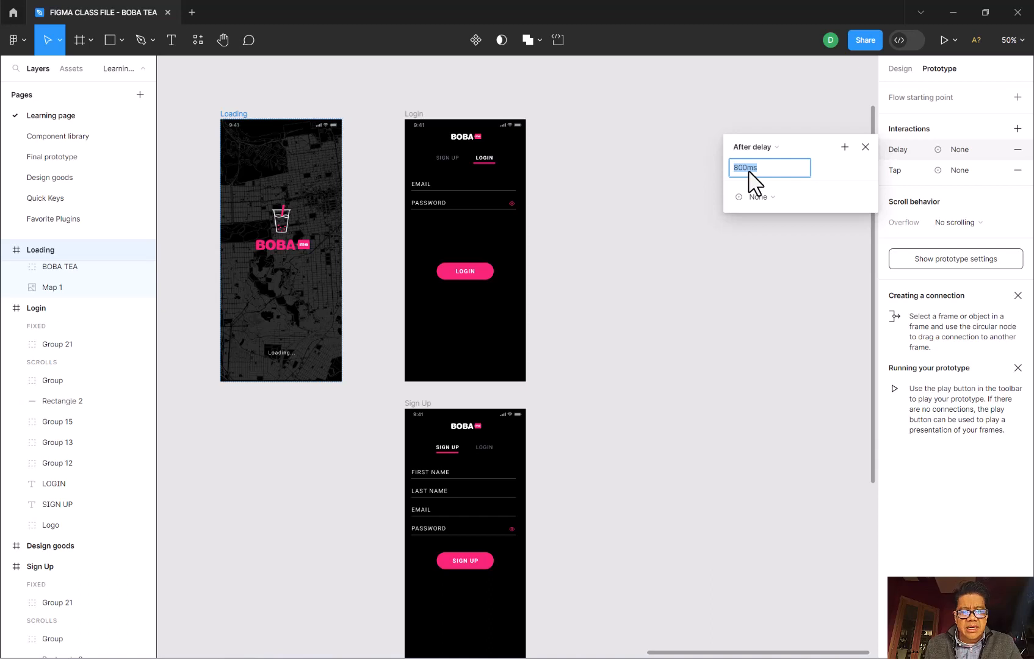
{"action": "type", "text": "300"}
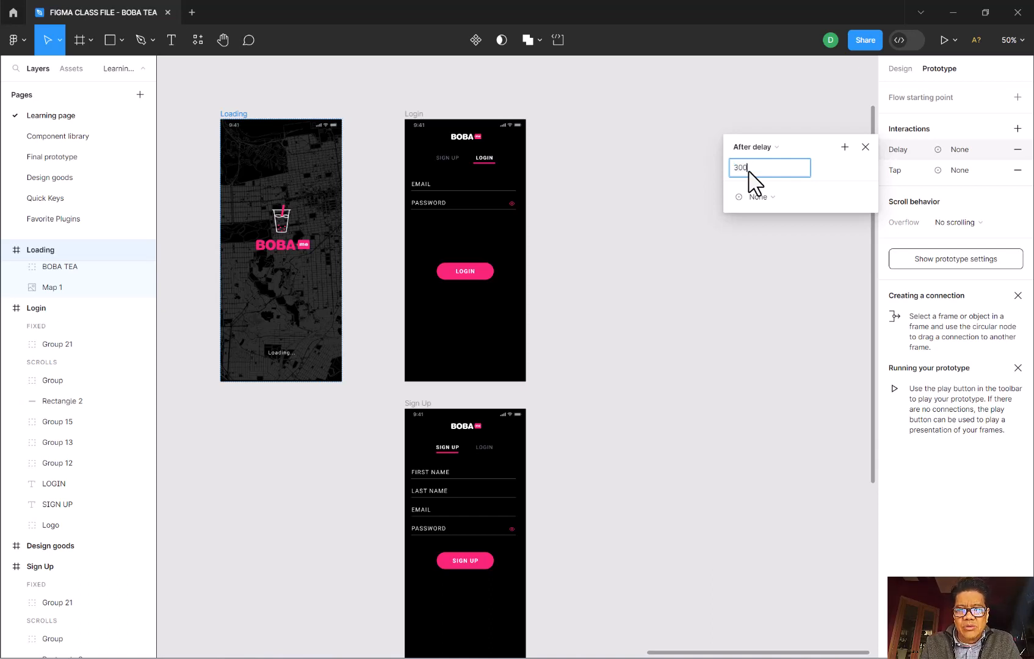
{"action": "type", "text": "0ms"}
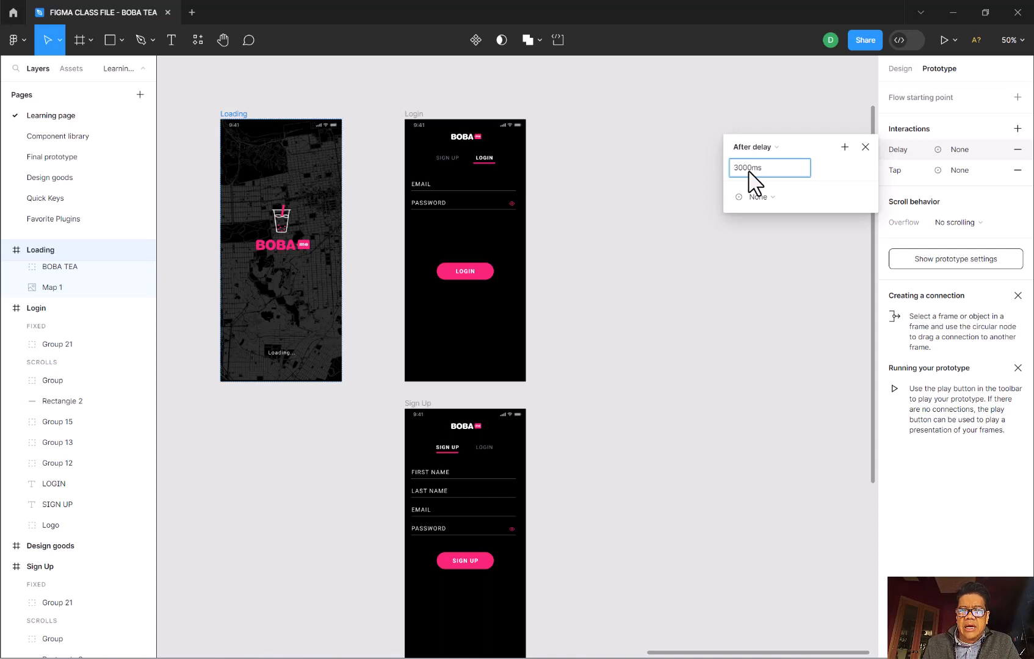
Step: Set the Loading frame's delayed interaction to navigate to the Login frame
{"action": "left_click", "coordinate": [845, 197]}
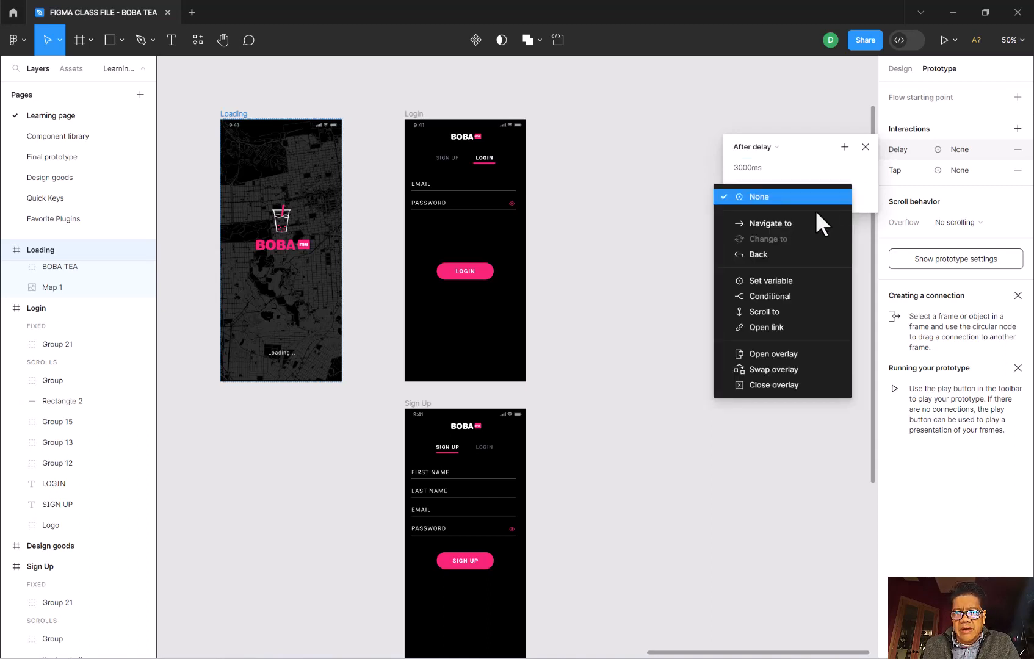
{"action": "left_click", "coordinate": [789, 225]}
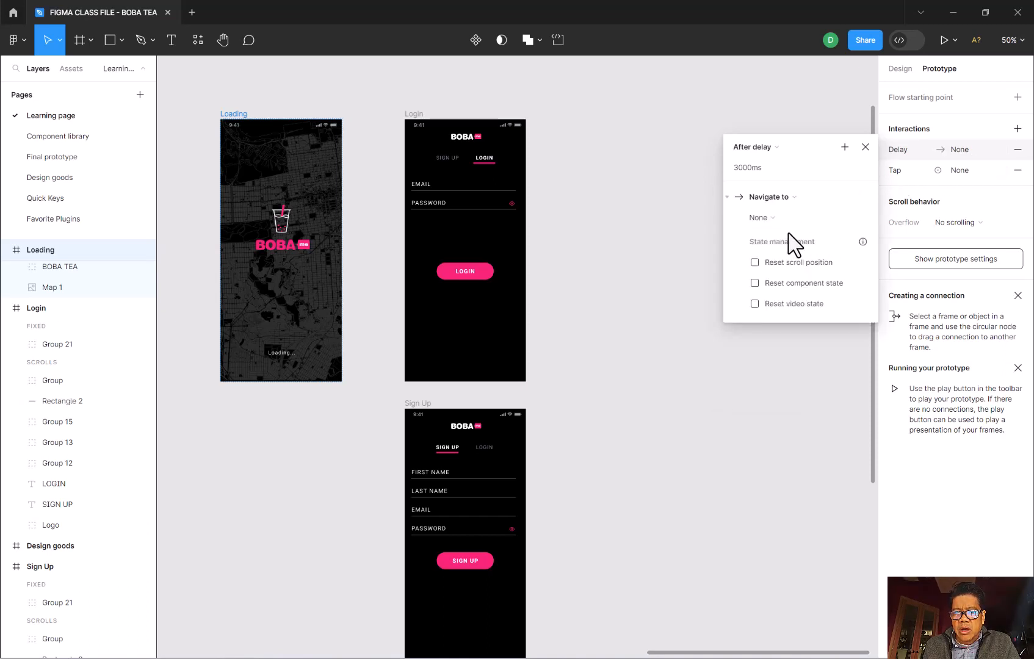
{"action": "left_click", "coordinate": [768, 219]}
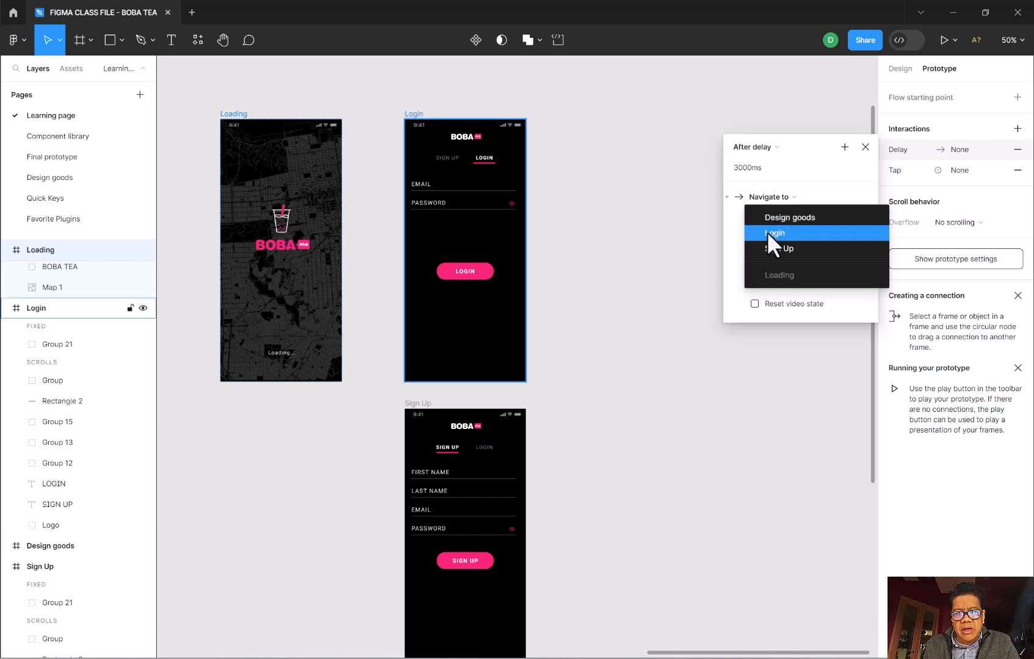
{"action": "left_click", "coordinate": [768, 232]}
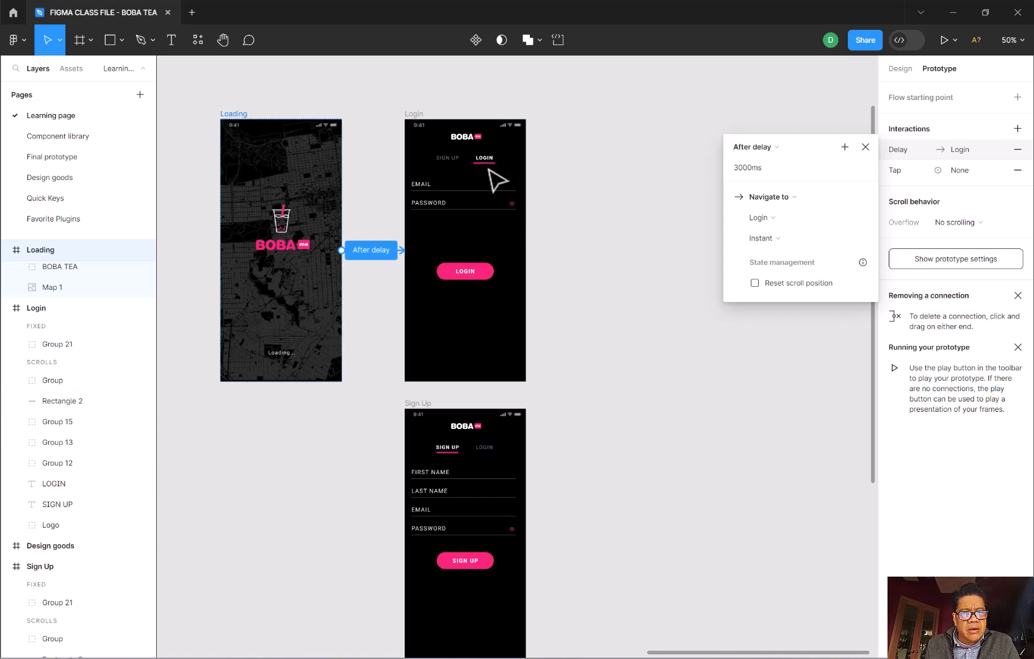
Step: Add an On tap interaction to the SIGN UP text in the Login frame that navigates to the Sign Up frame
{"action": "left_click", "coordinate": [446, 160]}
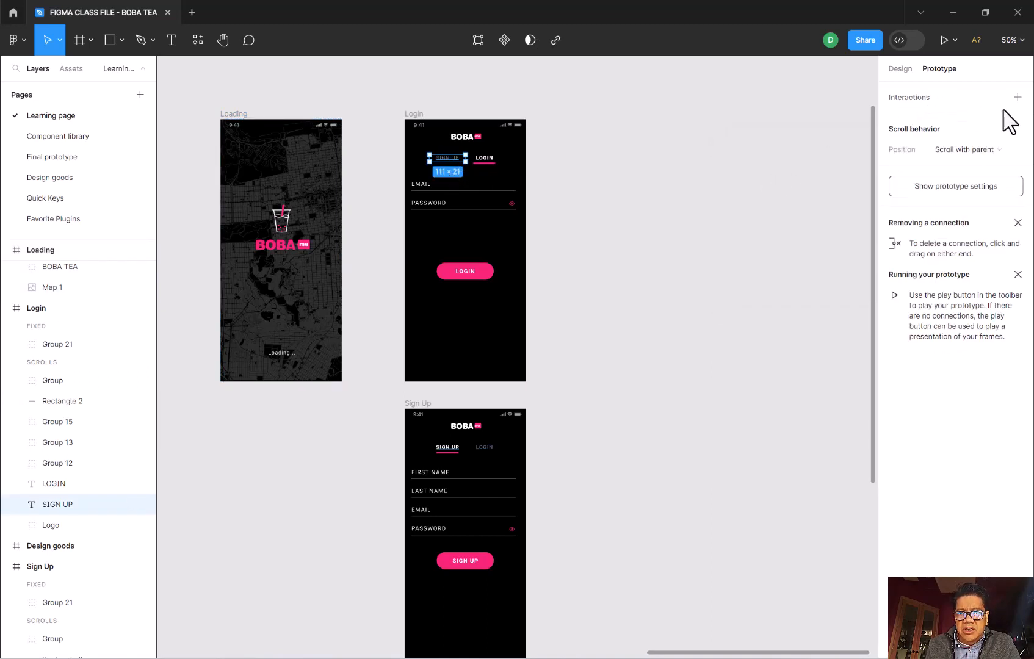
{"action": "left_click", "coordinate": [1018, 97]}
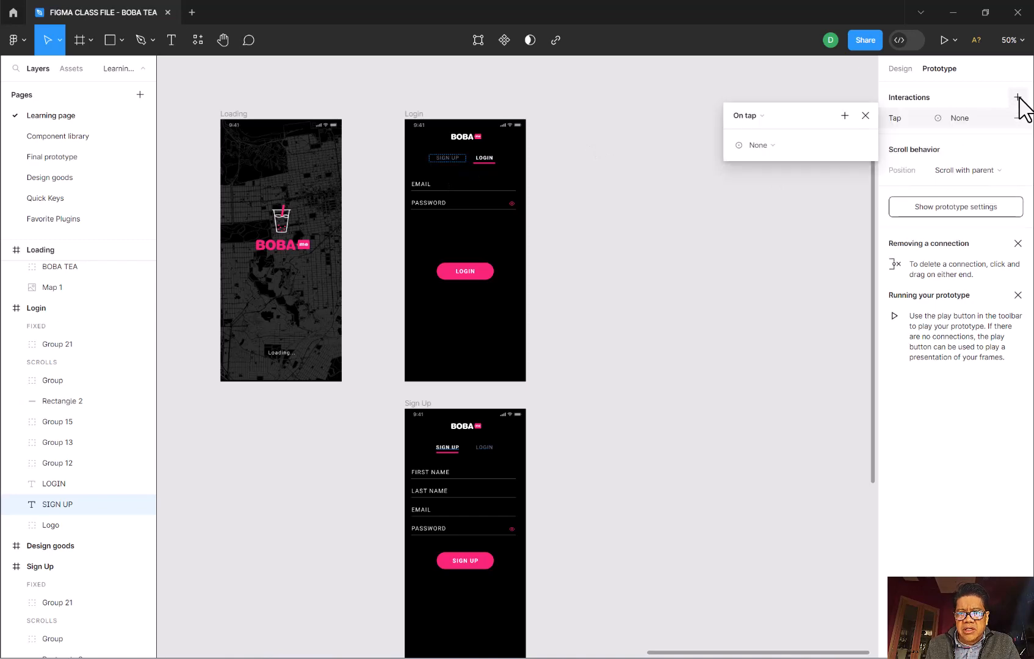
{"action": "left_click", "coordinate": [748, 115]}
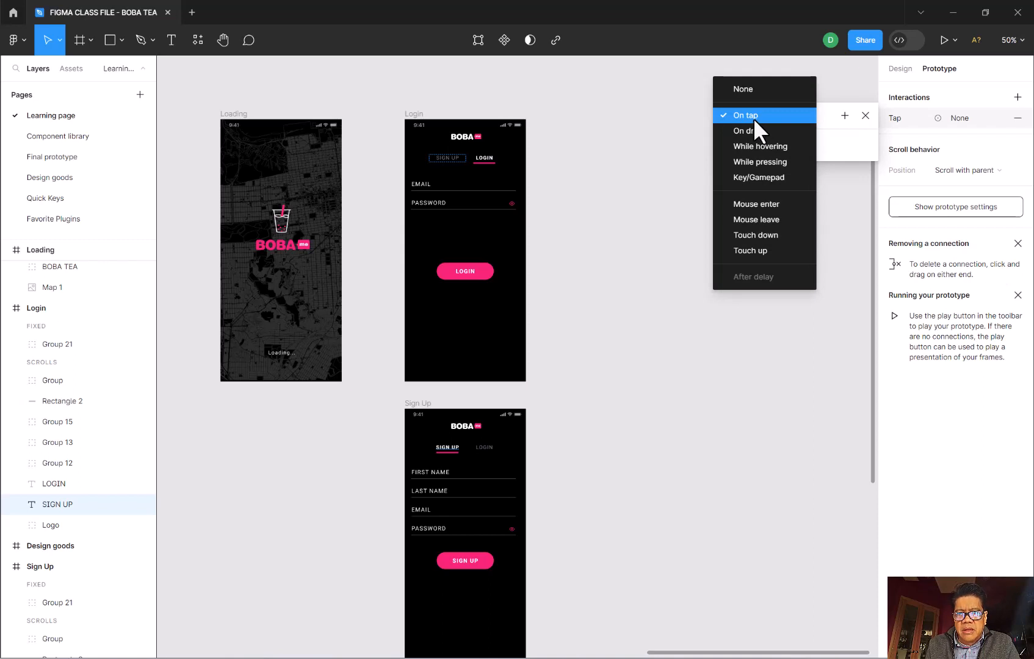
{"action": "left_click", "coordinate": [748, 118]}
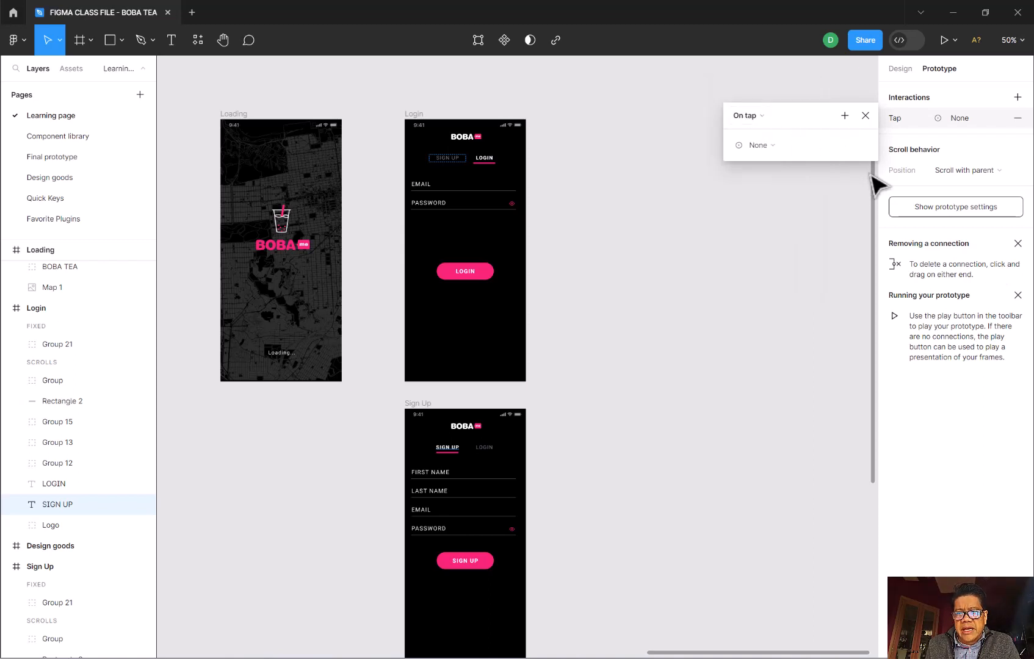
{"action": "left_click", "coordinate": [770, 147]}
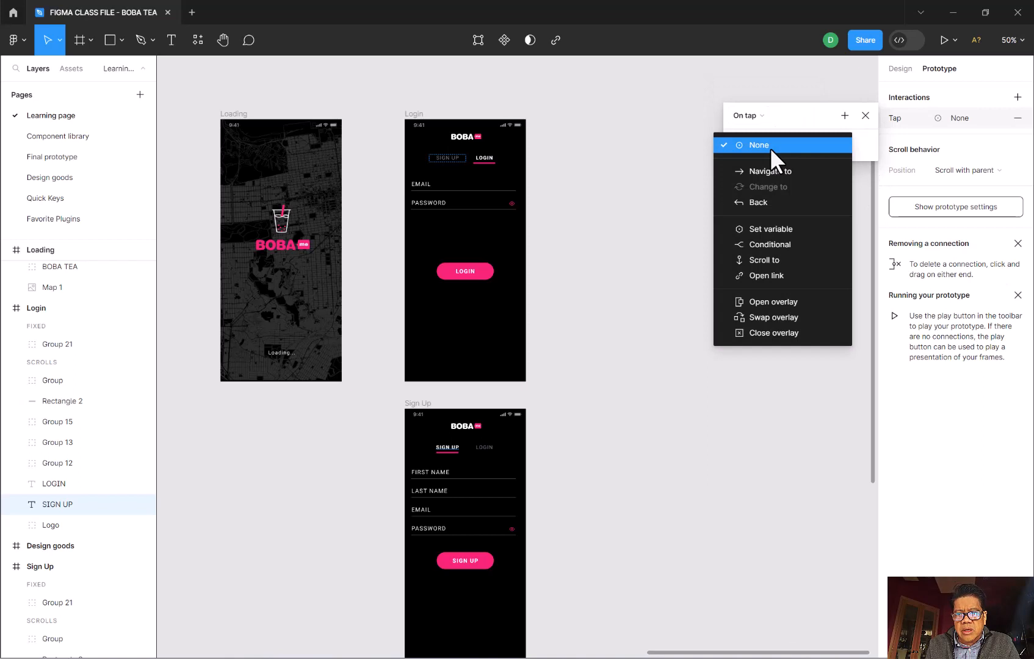
{"action": "left_click", "coordinate": [770, 173]}
{"action": "left_click", "coordinate": [844, 166]}
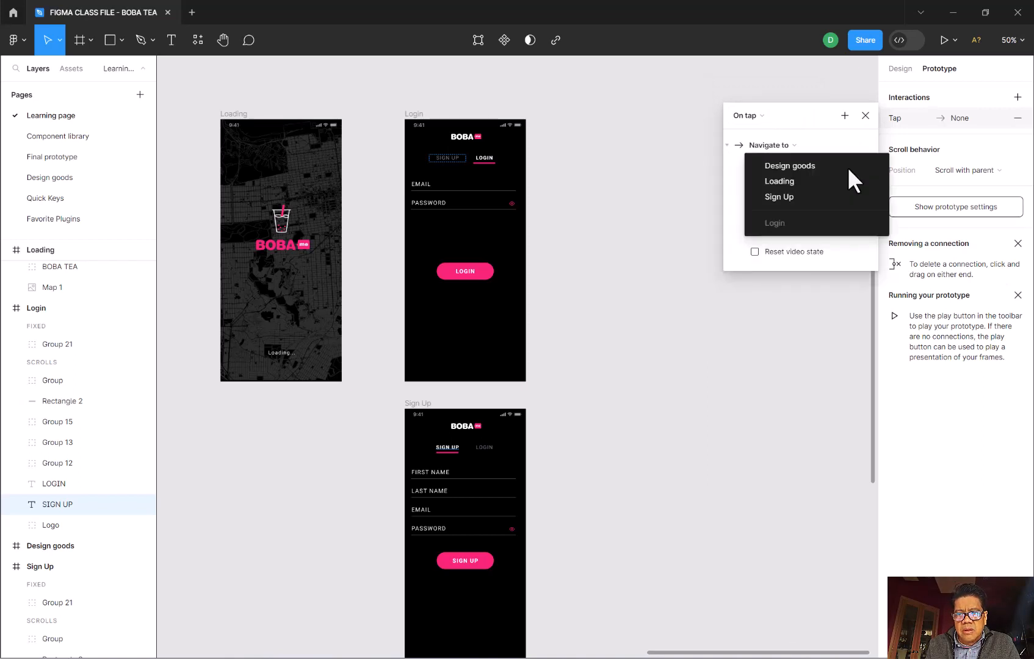
{"action": "left_click", "coordinate": [787, 197]}
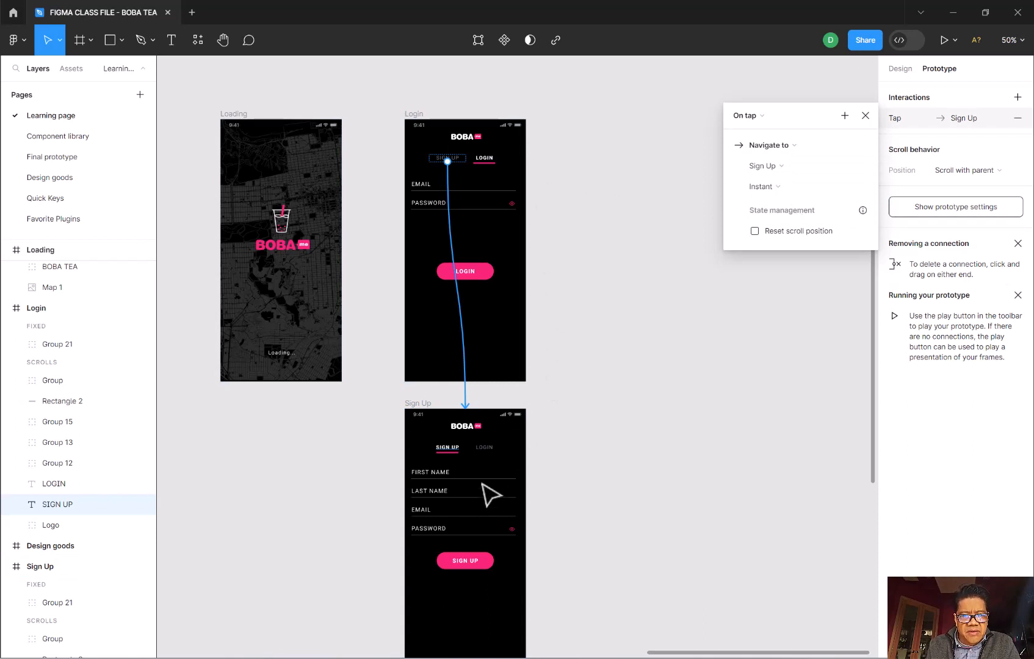
Step: Give the LOGIN text in the Sign Up frame an On tap interaction that navigates to the Login frame
{"action": "left_click", "coordinate": [495, 450]}
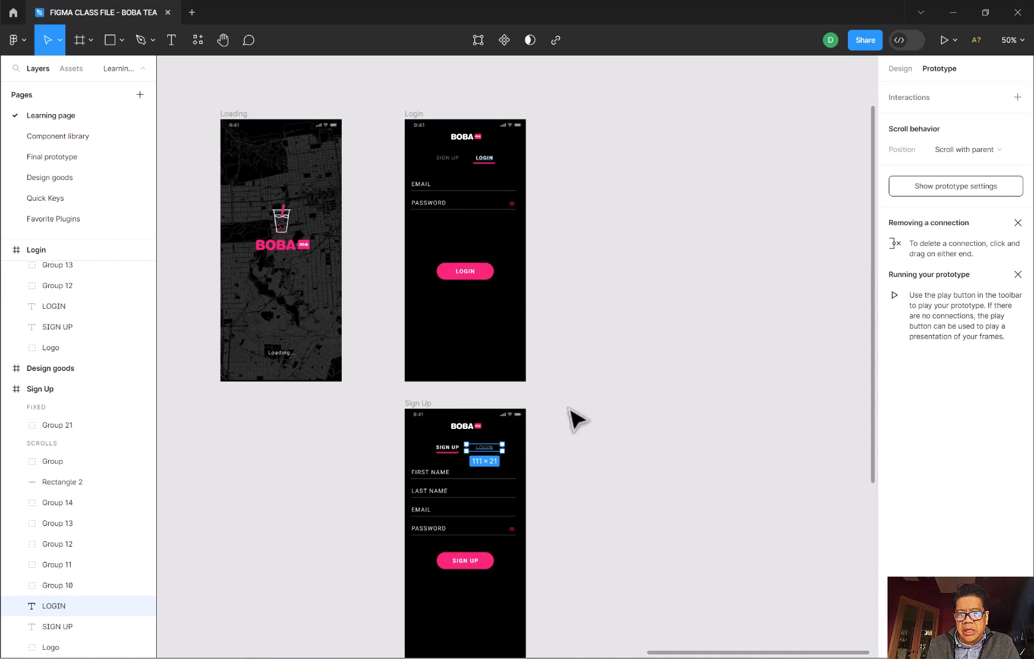
{"action": "left_click", "coordinate": [1018, 97]}
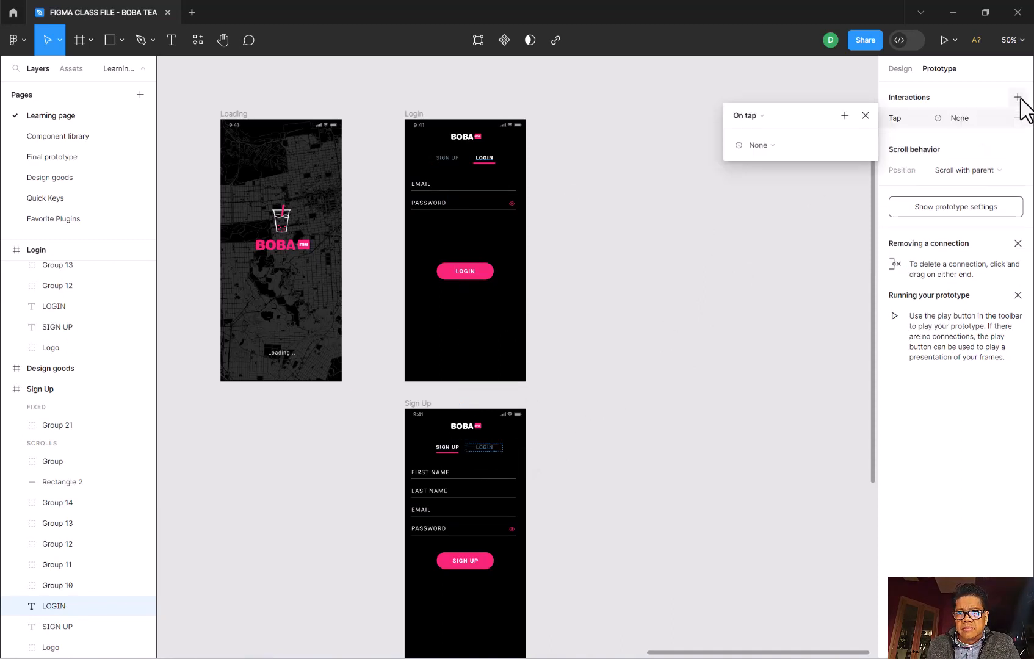
{"action": "left_click", "coordinate": [761, 115]}
{"action": "left_click", "coordinate": [755, 115]}
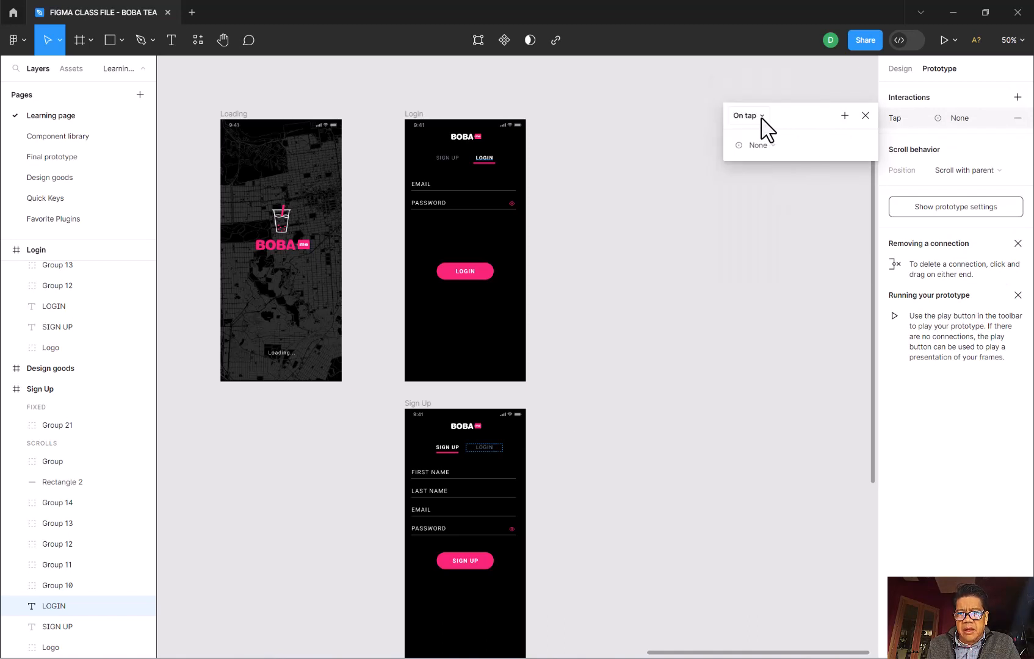
{"action": "left_click", "coordinate": [774, 144]}
{"action": "left_click", "coordinate": [772, 172]}
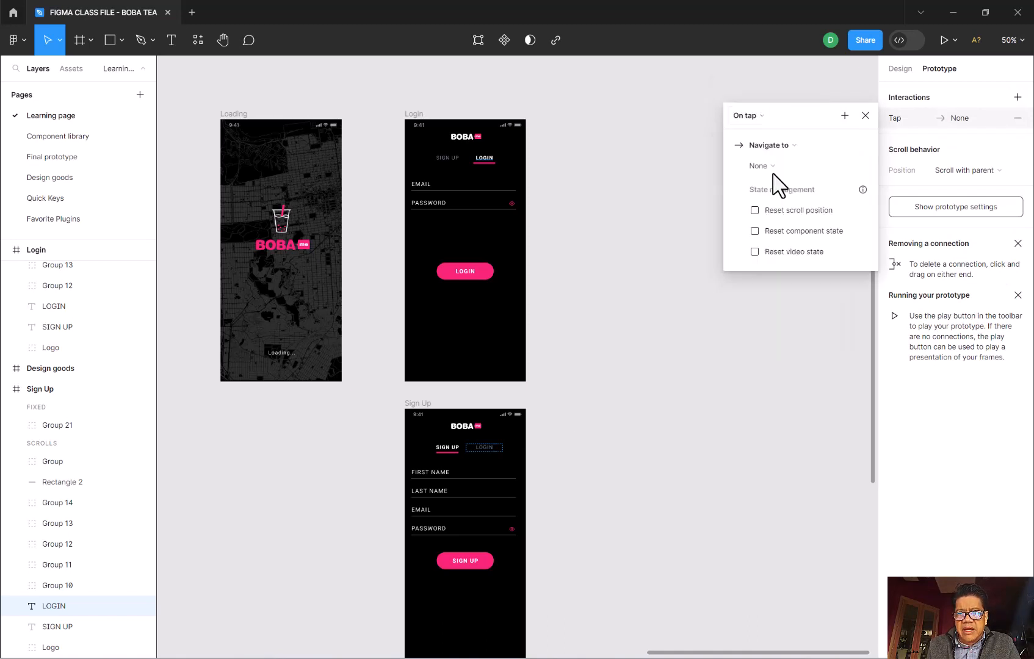
{"action": "left_click", "coordinate": [848, 166]}
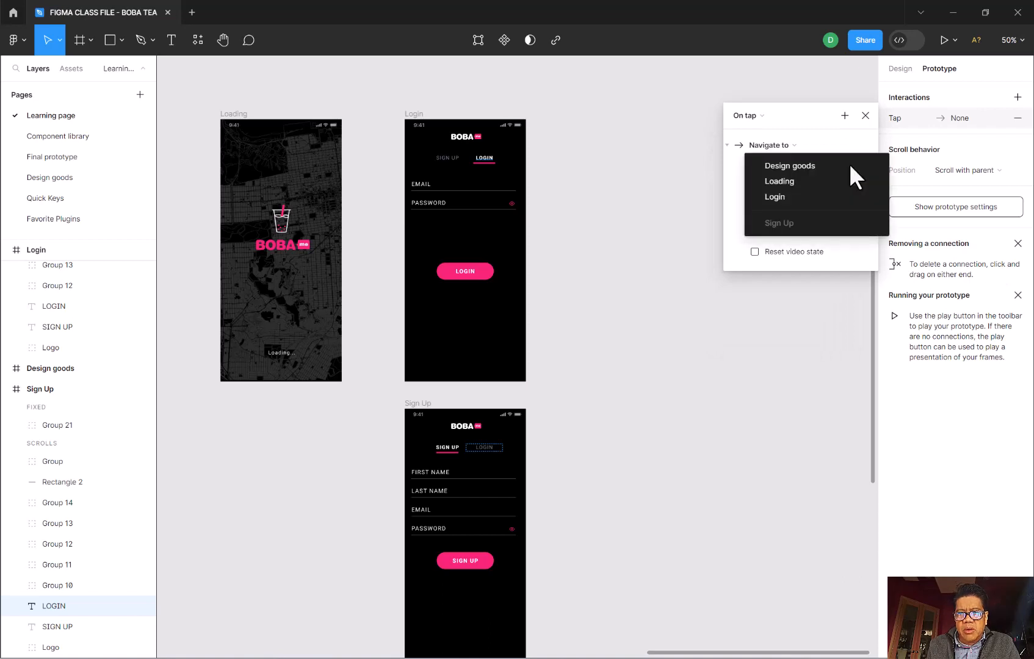
{"action": "left_click", "coordinate": [774, 197]}
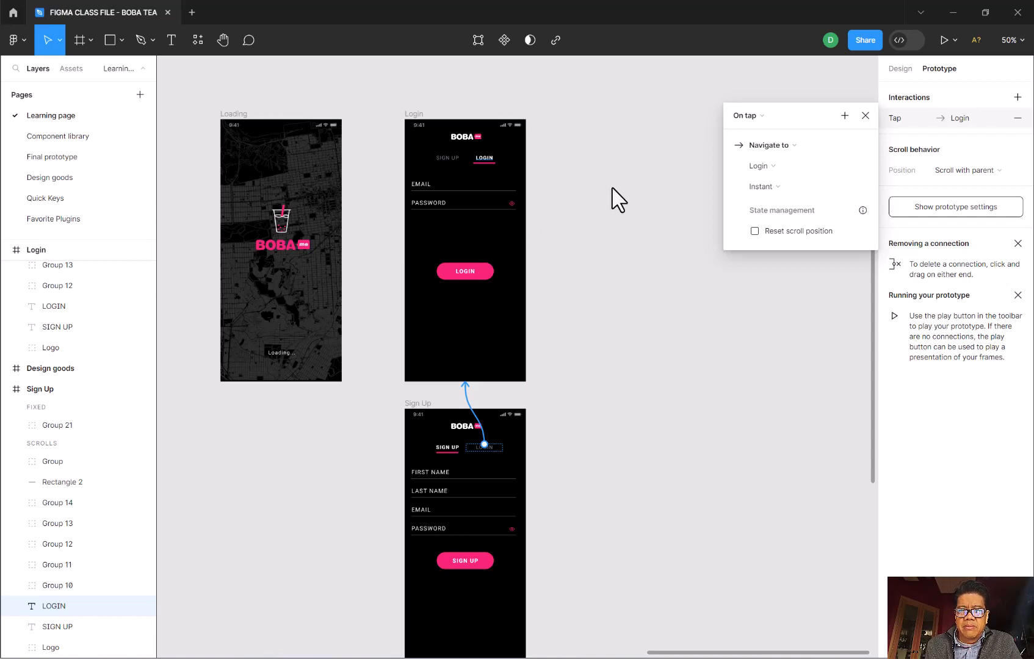
Step: Deselect everything and run the Boba Tea prototype in presentation view
{"action": "left_click", "coordinate": [620, 202]}
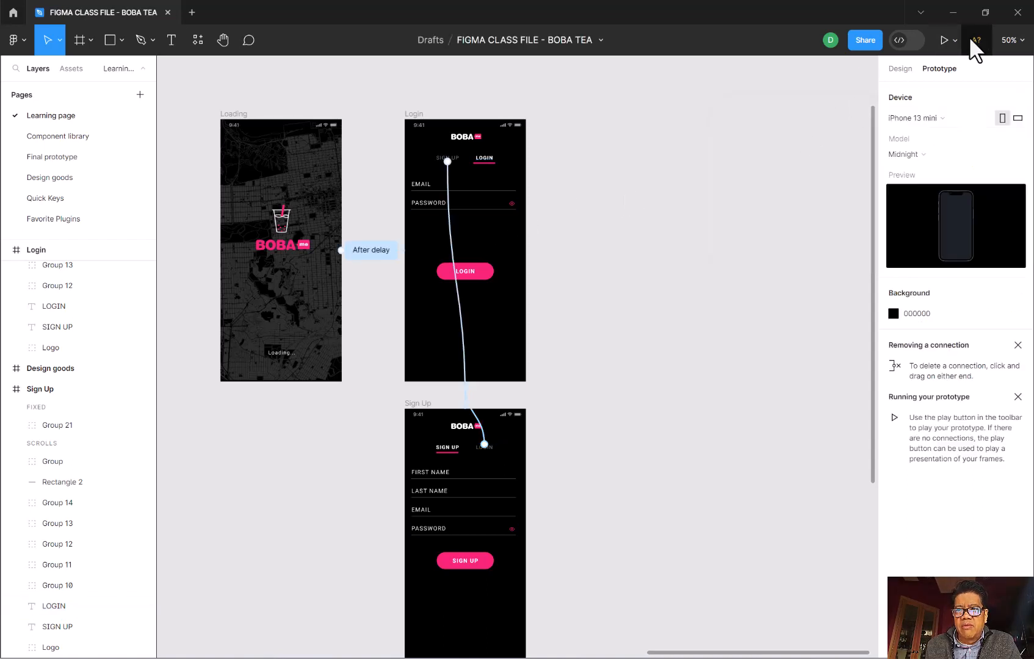
{"action": "left_click", "coordinate": [944, 40]}
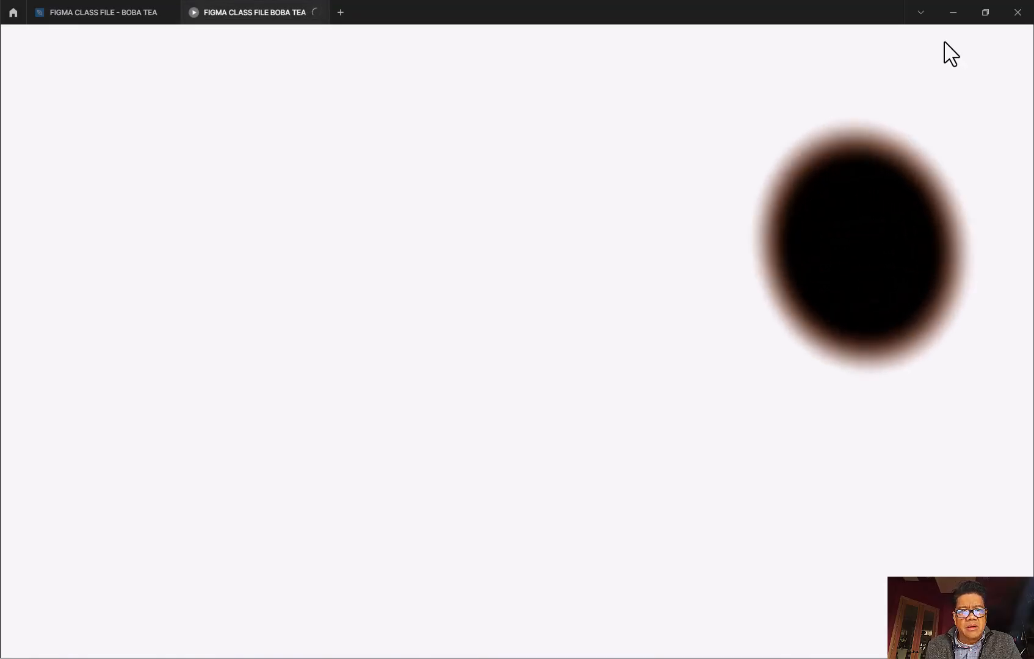